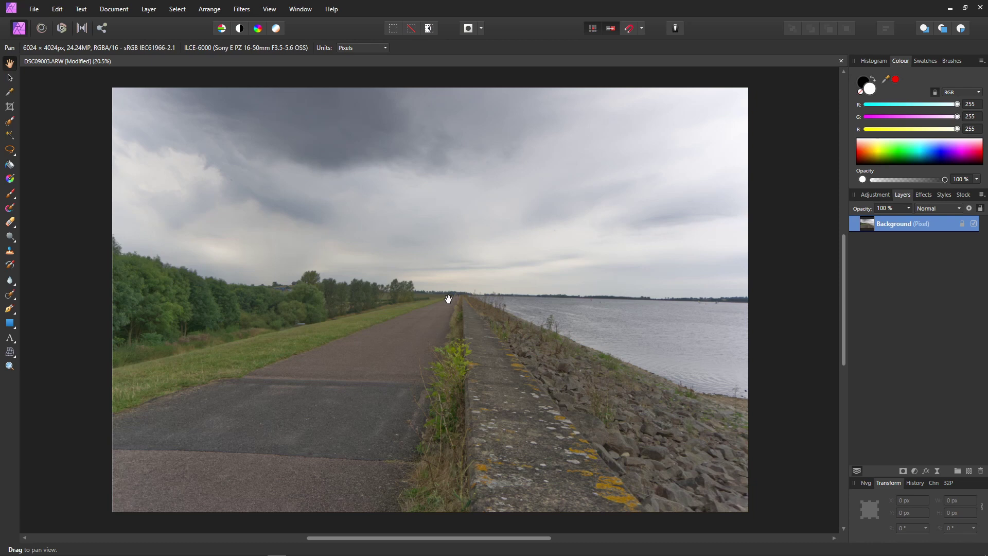
Step: Paint a Selection Brush selection across the sky so it snaps to the treeline and horizon
{"action": "left_click", "coordinate": [9, 123]}
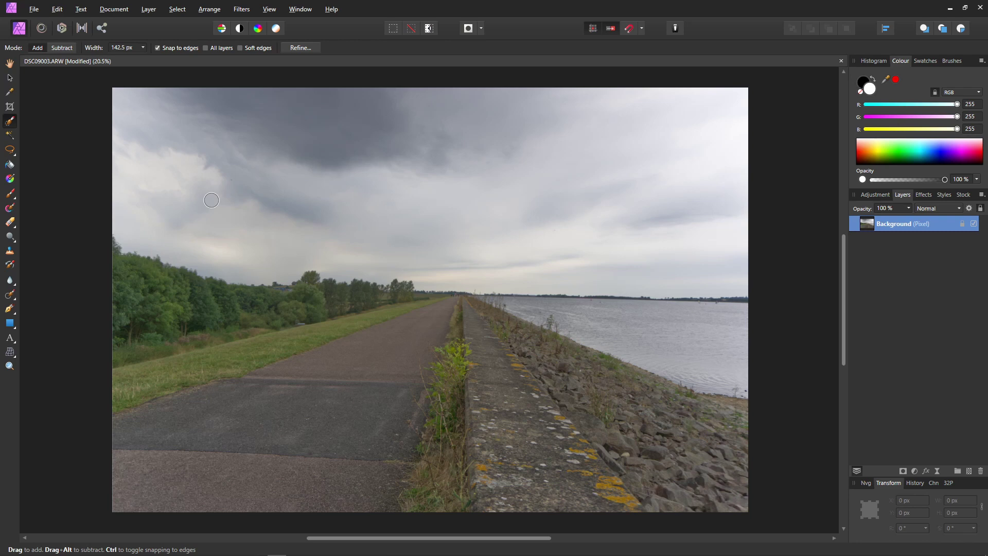
{"action": "mouse_move", "coordinate": [212, 200]}
{"action": "left_mouse_down"}
{"action": "mouse_move", "coordinate": [208, 214]}
{"action": "mouse_move", "coordinate": [128, 219]}
{"action": "mouse_move", "coordinate": [132, 229]}
{"action": "mouse_move", "coordinate": [221, 252]}
{"action": "mouse_move", "coordinate": [360, 240]}
{"action": "mouse_move", "coordinate": [592, 265]}
{"action": "mouse_move", "coordinate": [712, 265]}
{"action": "mouse_move", "coordinate": [718, 119]}
{"action": "mouse_move", "coordinate": [158, 118]}
{"action": "left_mouse_up"}
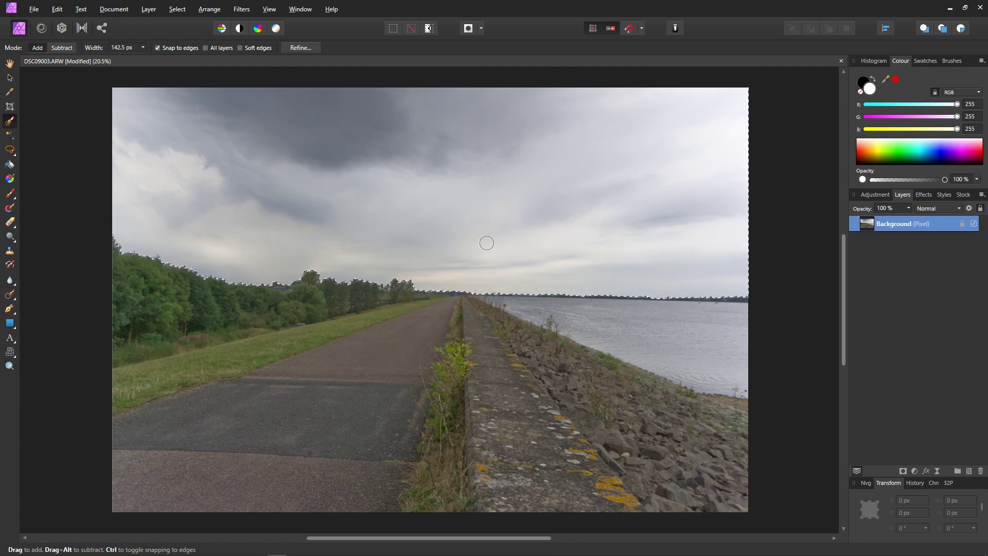
Step: Copy the selected sky from the Background layer and paste it as a new layer
{"action": "right_click", "coordinate": [871, 226]}
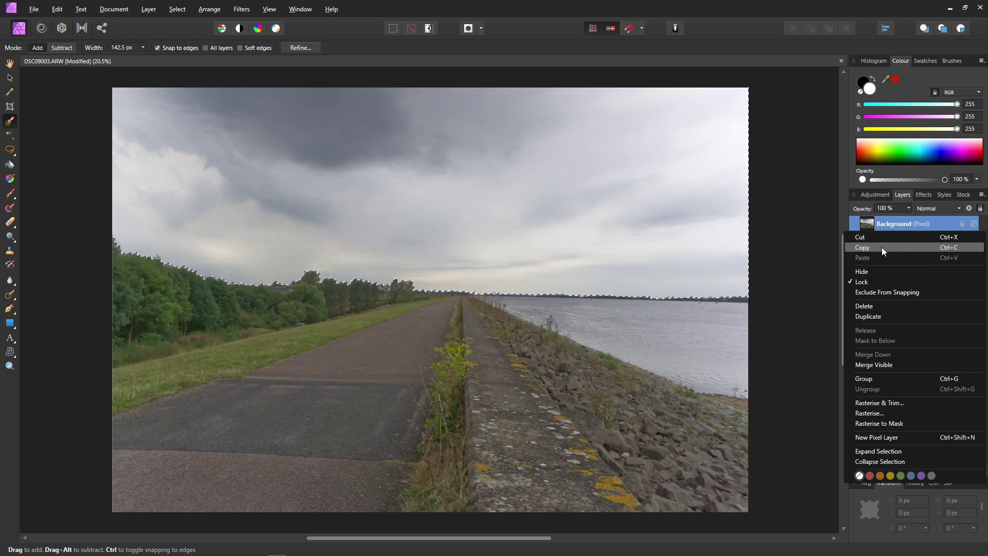
{"action": "left_click", "coordinate": [882, 247]}
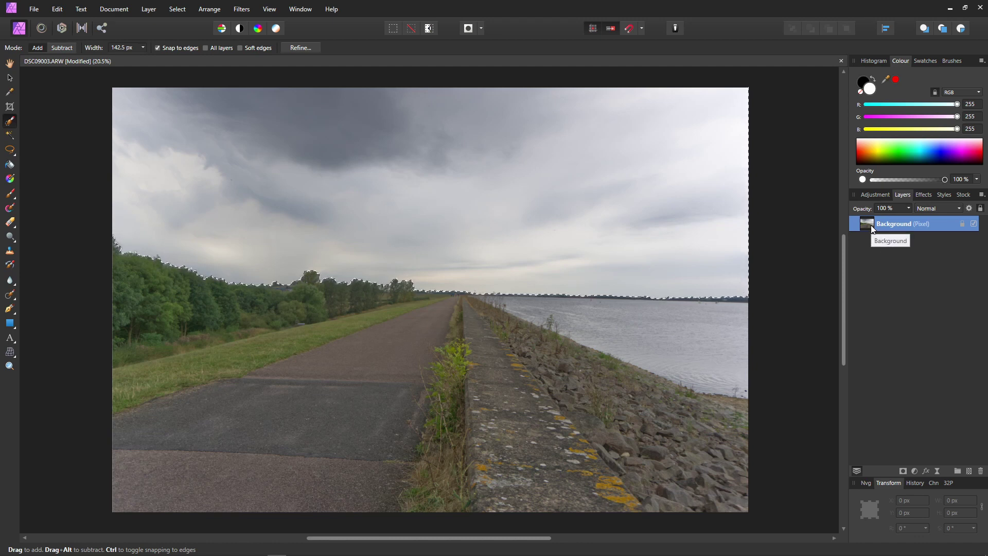
{"action": "right_click", "coordinate": [872, 229]}
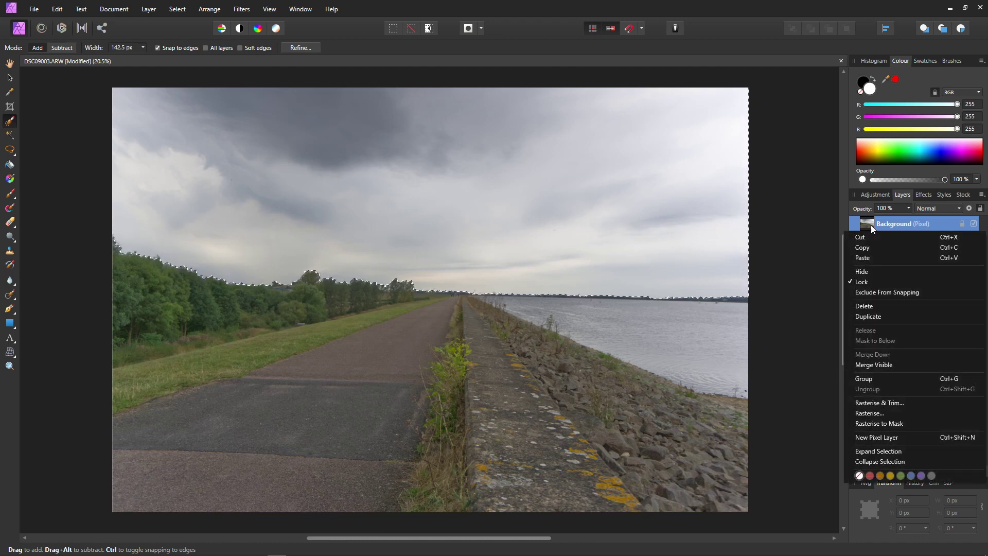
{"action": "left_click", "coordinate": [881, 258]}
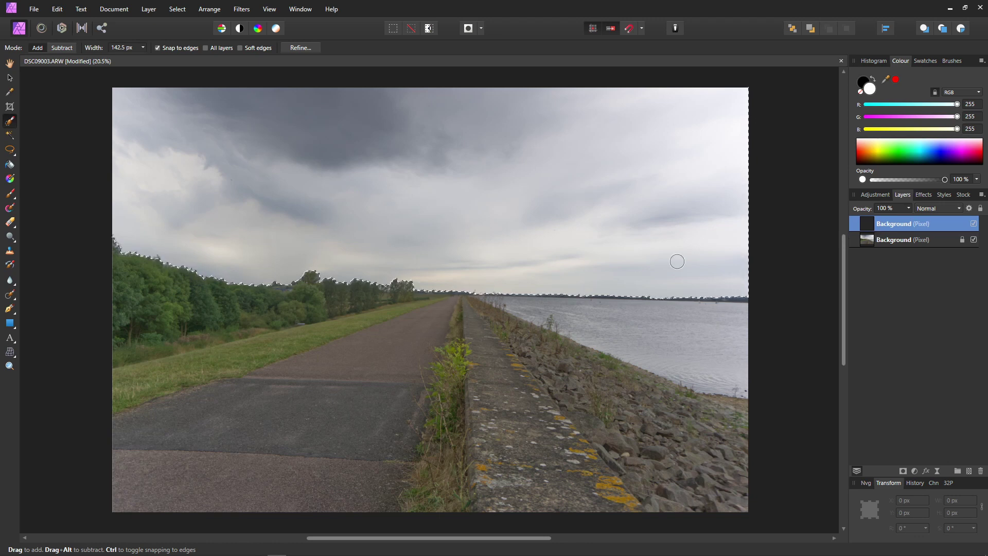
Step: Hide and reshow the Background layer to check the sky copy, then deselect
{"action": "left_click", "coordinate": [974, 240]}
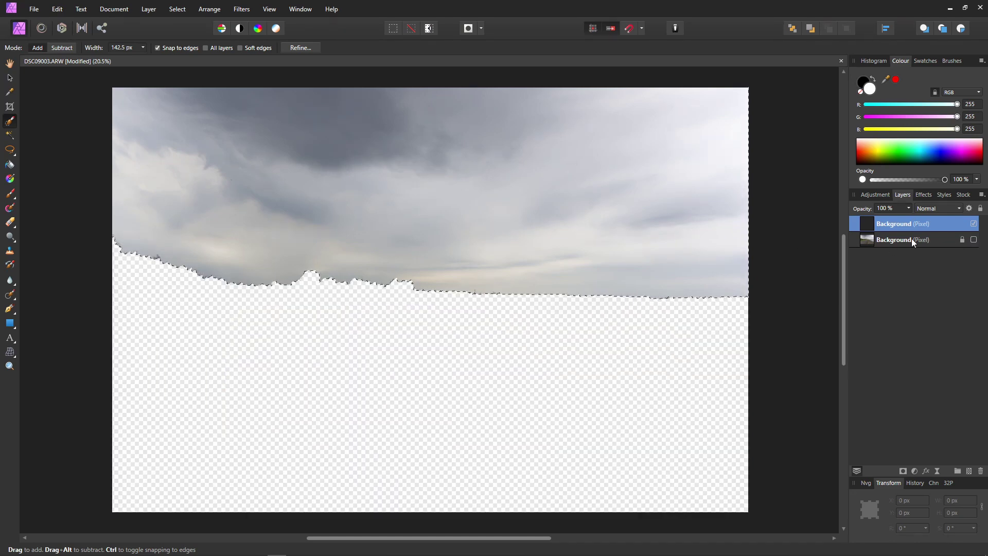
{"action": "left_click", "coordinate": [973, 240]}
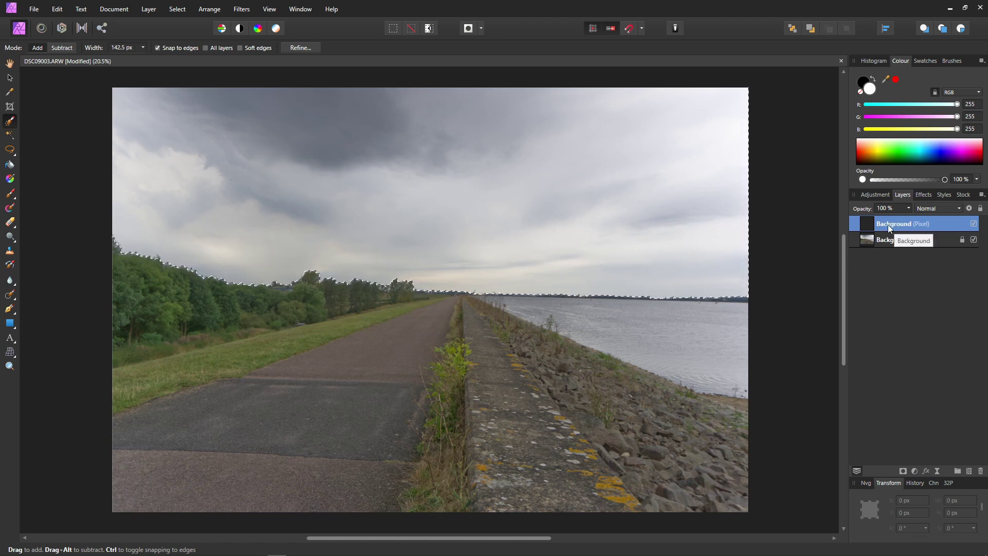
{"action": "left_click", "coordinate": [411, 29]}
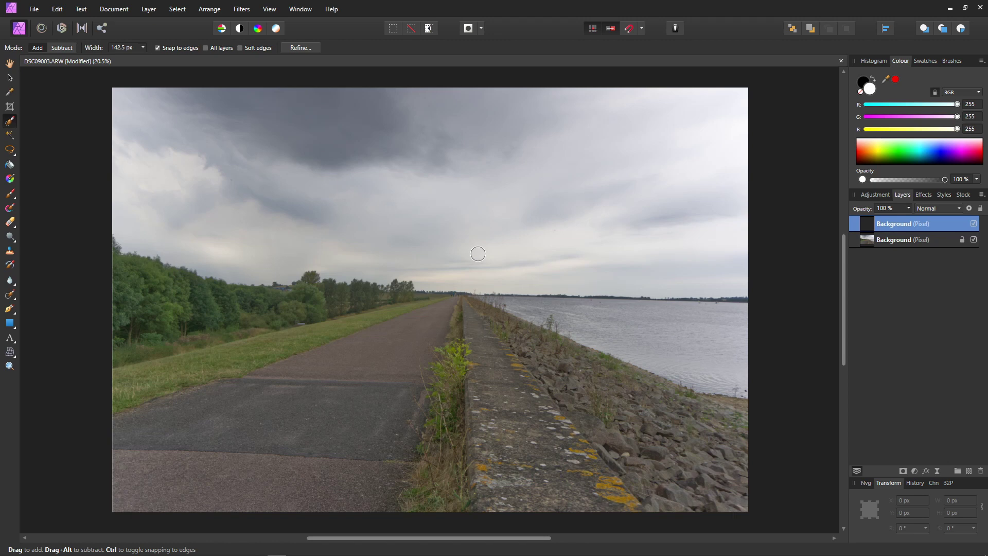
Step: Rename the top copied layer to 'Sky'
{"action": "double_click", "coordinate": [888, 223]}
{"action": "type", "text": "Sky"}
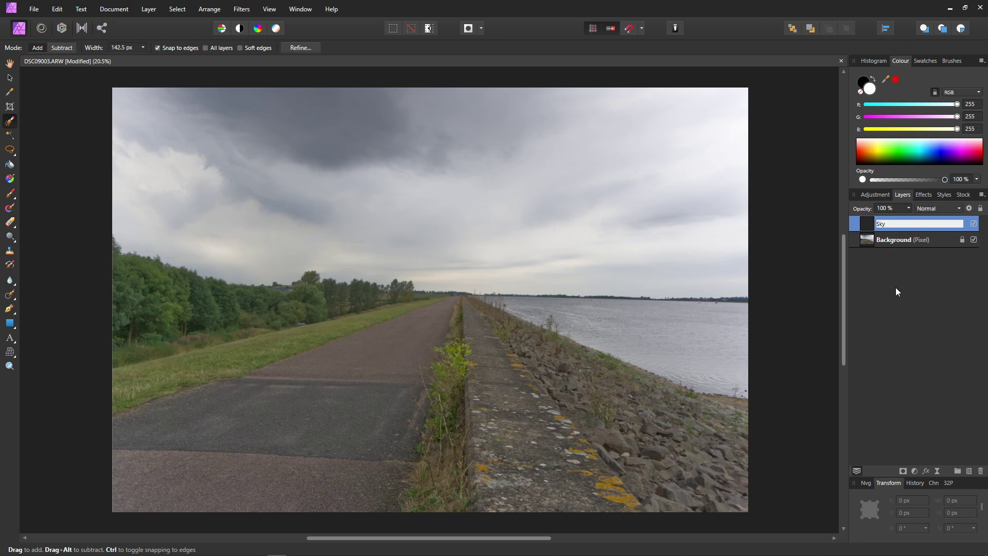
{"action": "key", "text": "Return"}
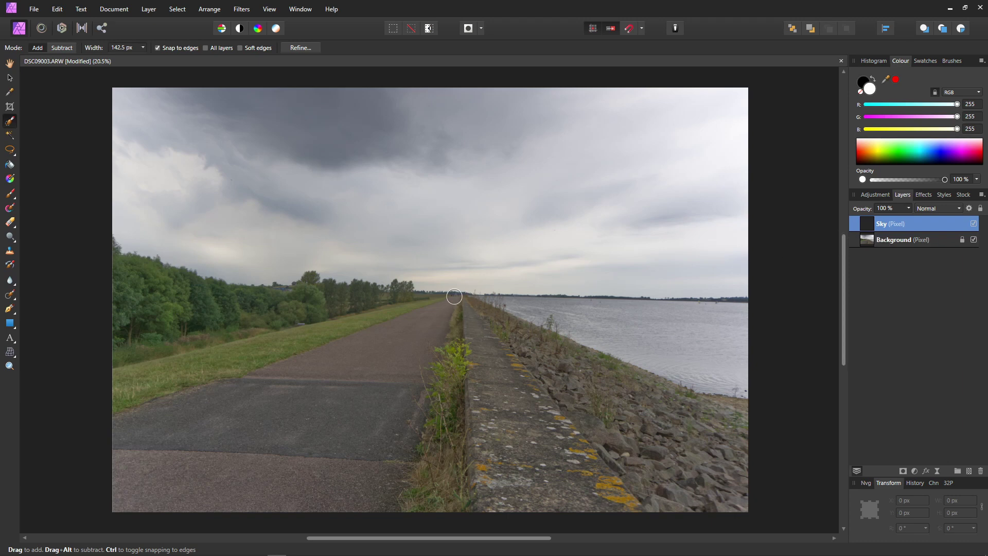
{"action": "left_click_drag", "start_coordinate": [453, 295], "coordinate": [474, 295]}
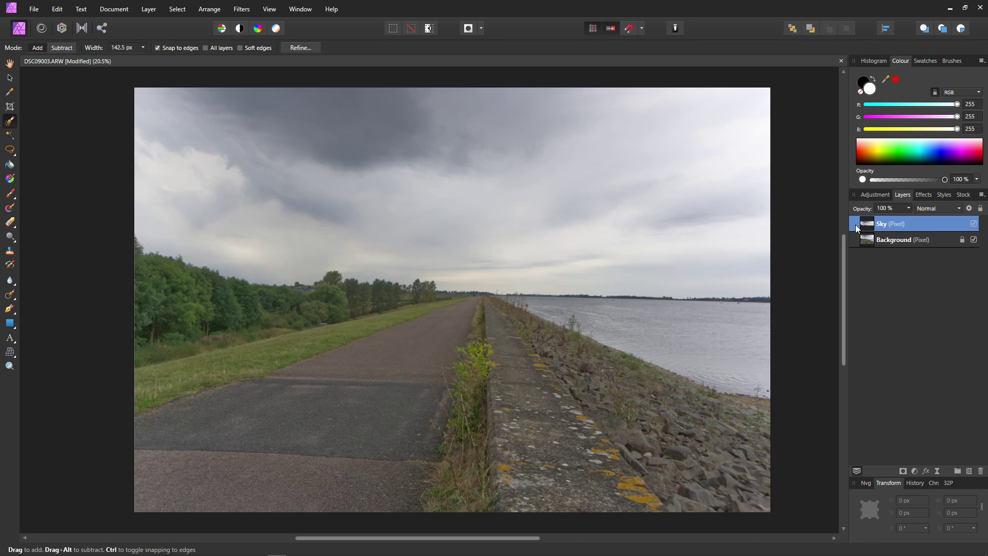
Step: Tone-map the Sky layer with Tone Compression 0% and Local Contrast 100%
{"action": "left_click", "coordinate": [82, 29]}
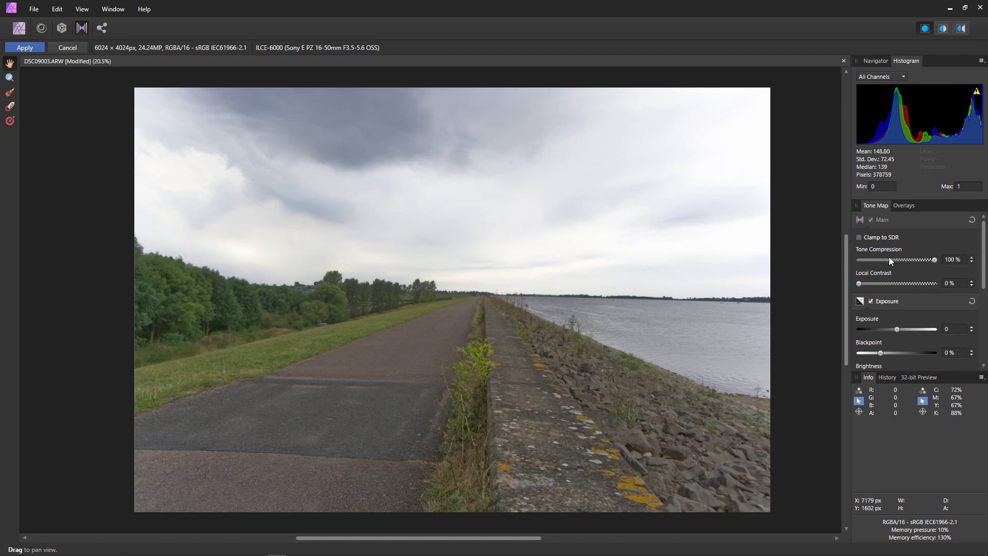
{"action": "left_click_drag", "start_coordinate": [933, 259], "coordinate": [844, 258]}
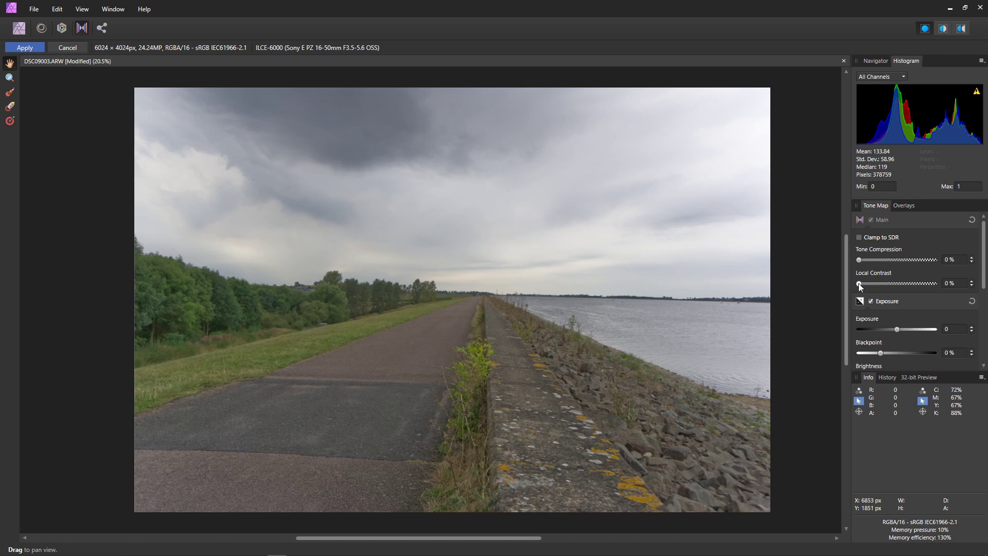
{"action": "left_click_drag", "start_coordinate": [858, 284], "coordinate": [936, 285]}
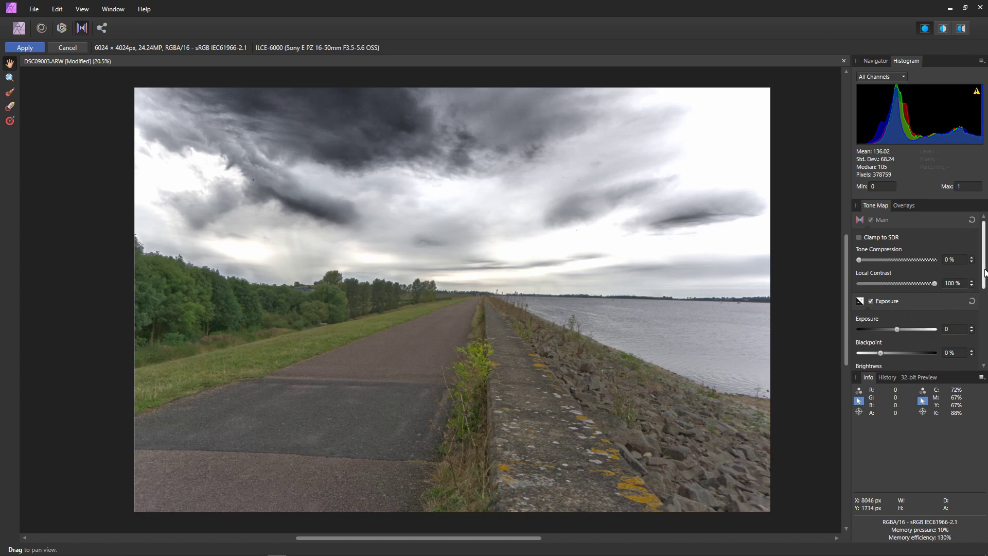
{"action": "left_click_drag", "start_coordinate": [983, 268], "coordinate": [982, 344]}
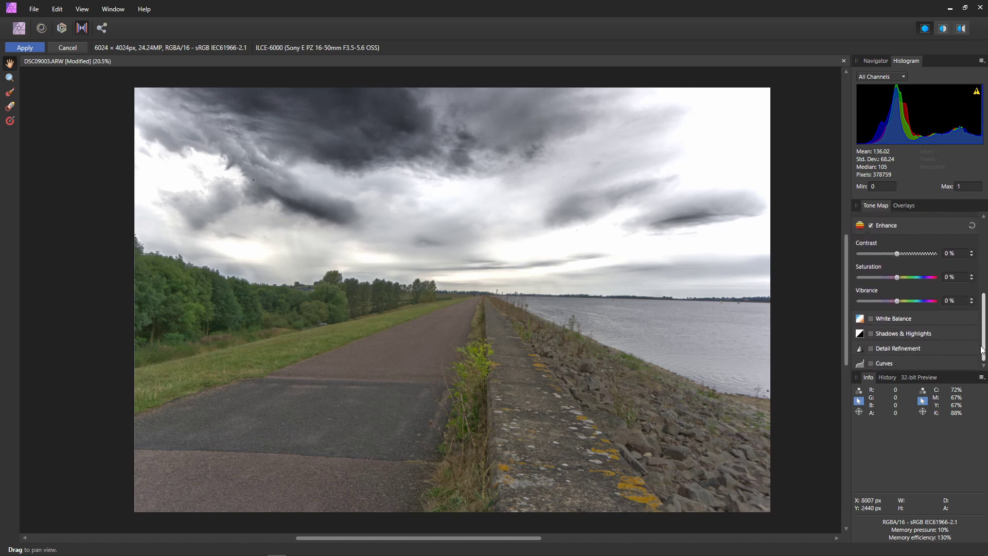
Step: Enable Shadows & Highlights with Highlights at -65%, and set Blackpoint to 2%
{"action": "left_click", "coordinate": [907, 334]}
{"action": "left_click_drag", "start_coordinate": [983, 307], "coordinate": [983, 325]}
{"action": "left_click_drag", "start_coordinate": [896, 331], "coordinate": [874, 336]}
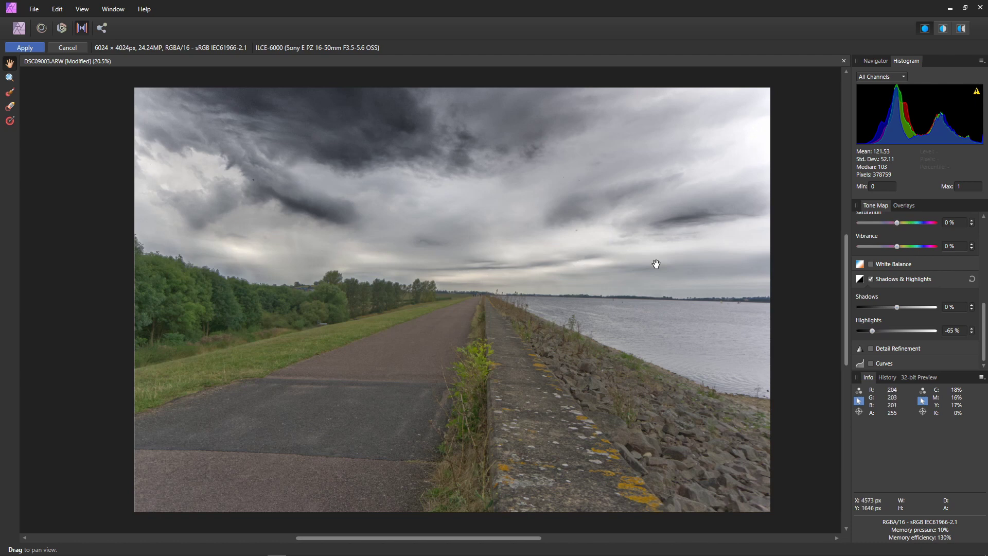
{"action": "left_click_drag", "start_coordinate": [984, 342], "coordinate": [984, 259]}
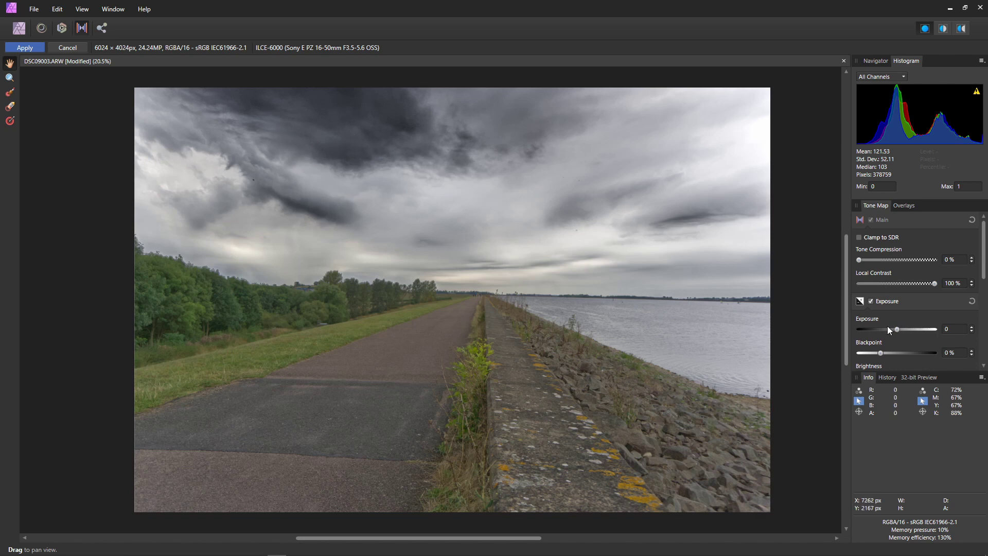
{"action": "scroll", "coordinate": [929, 317], "scroll_direction": "down", "scroll_amount": 2}
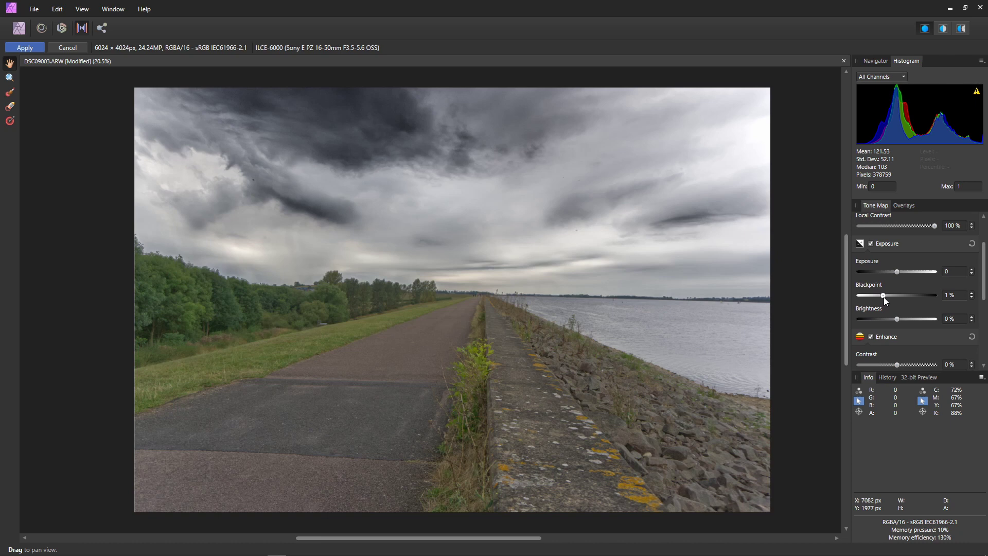
{"action": "left_click_drag", "start_coordinate": [883, 297], "coordinate": [884, 297]}
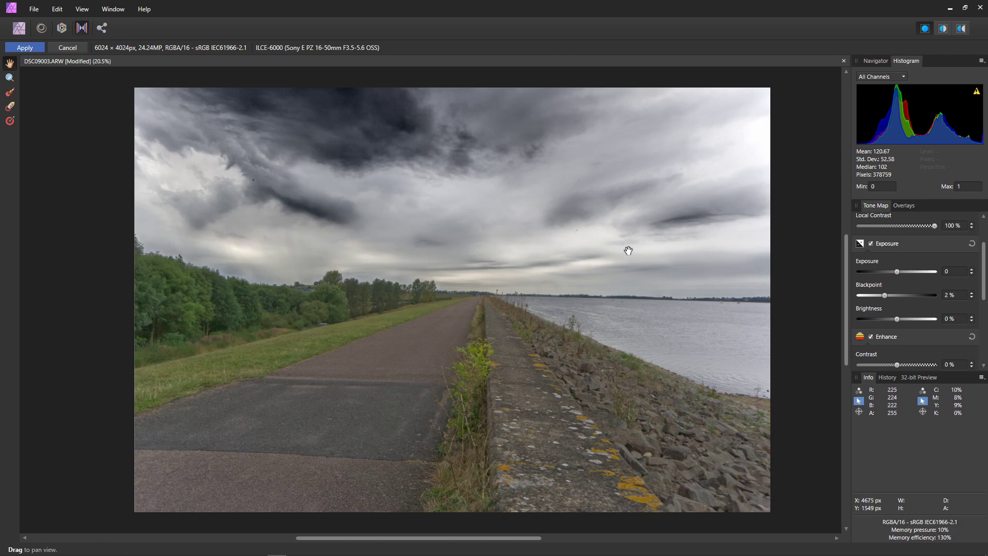
Step: Apply the tone mapping to the Sky layer
{"action": "left_click", "coordinate": [24, 48]}
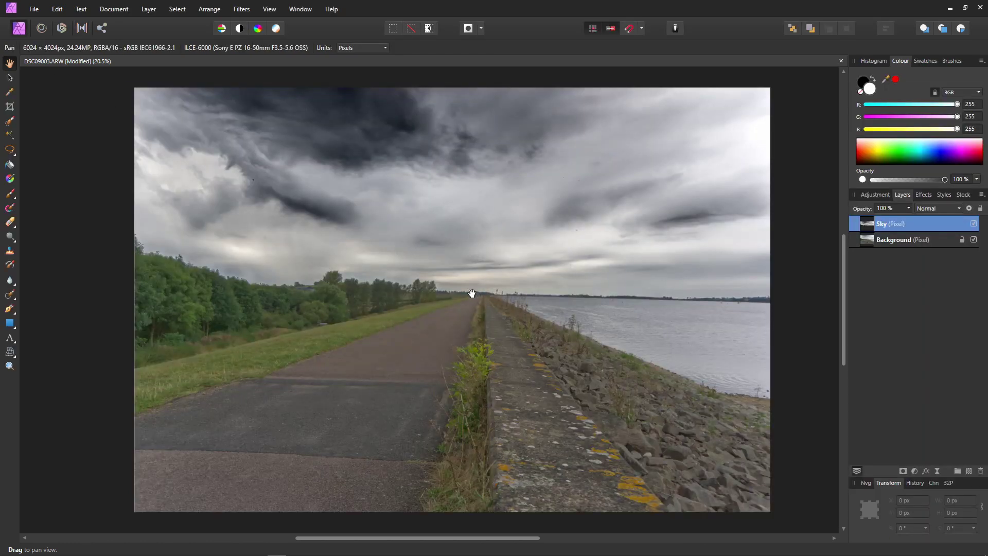
{"action": "scroll", "coordinate": [473, 296], "scroll_direction": "right", "scroll_amount": 1}
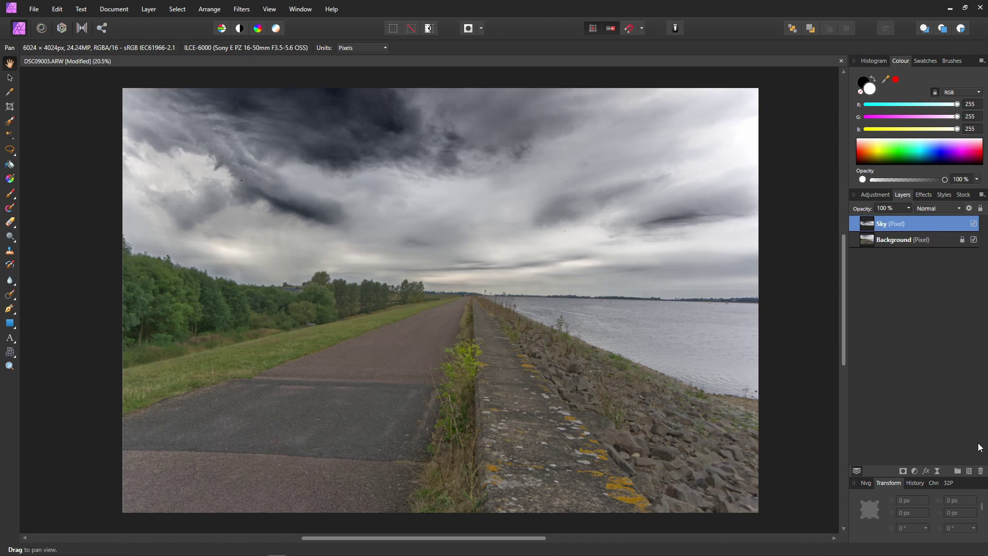
{"action": "left_click", "coordinate": [936, 471]}
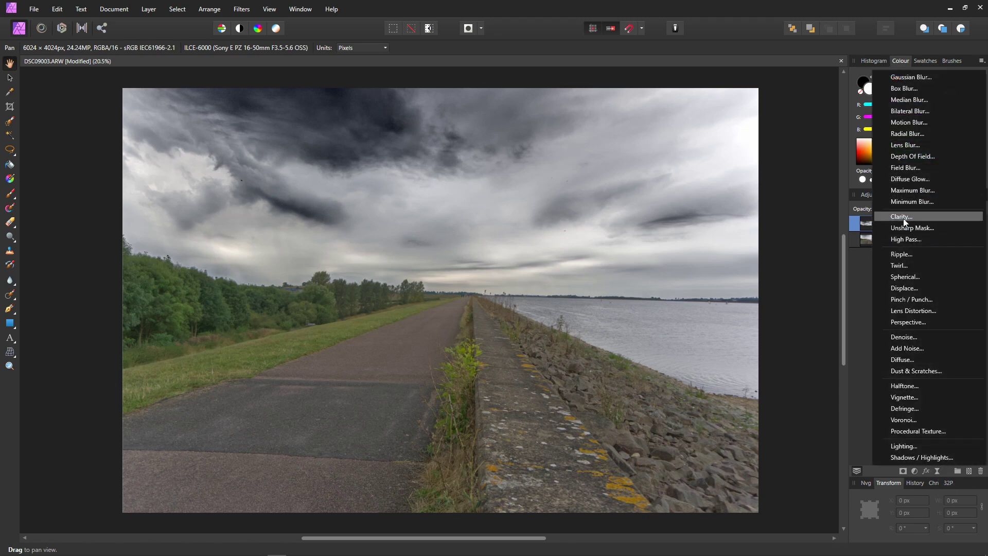
{"action": "left_click", "coordinate": [854, 308]}
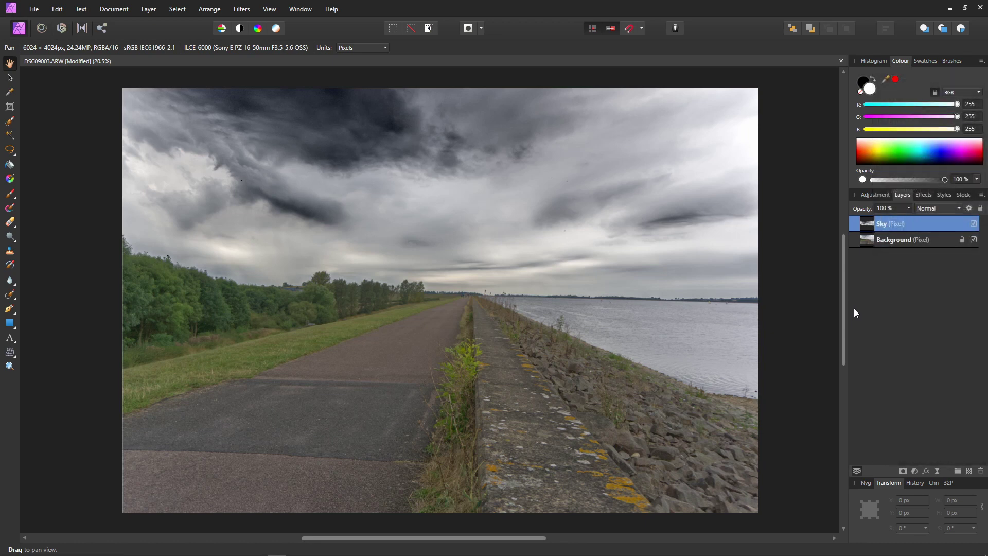
Step: In Develop, set Clarity to 100% and Highlights to -40%, then develop the Sky layer
{"action": "left_click", "coordinate": [61, 29]}
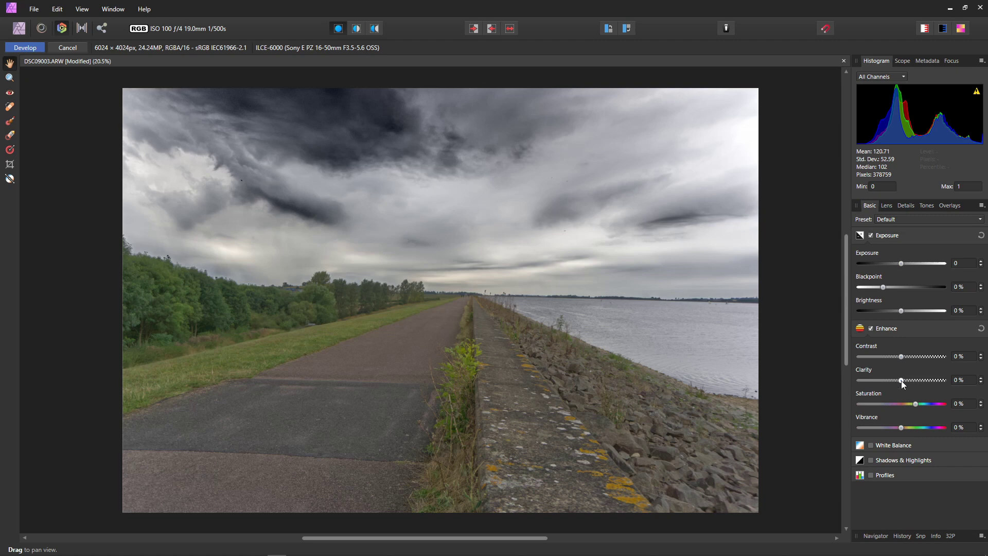
{"action": "left_click_drag", "start_coordinate": [901, 381], "coordinate": [950, 388]}
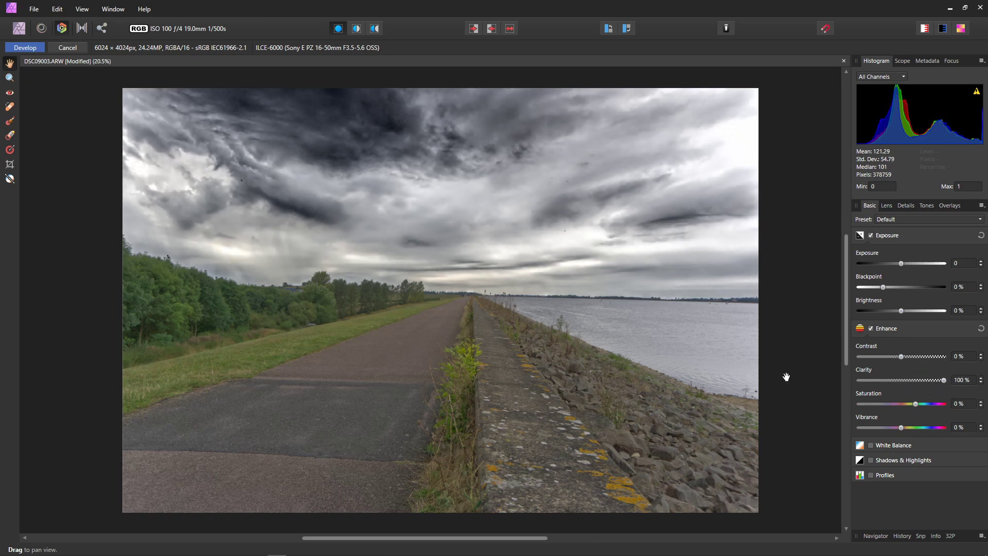
{"action": "mouse_move", "coordinate": [942, 381]}
{"action": "left_mouse_down"}
{"action": "mouse_move", "coordinate": [902, 381]}
{"action": "mouse_move", "coordinate": [946, 384]}
{"action": "left_mouse_up"}
{"action": "left_click", "coordinate": [918, 459]}
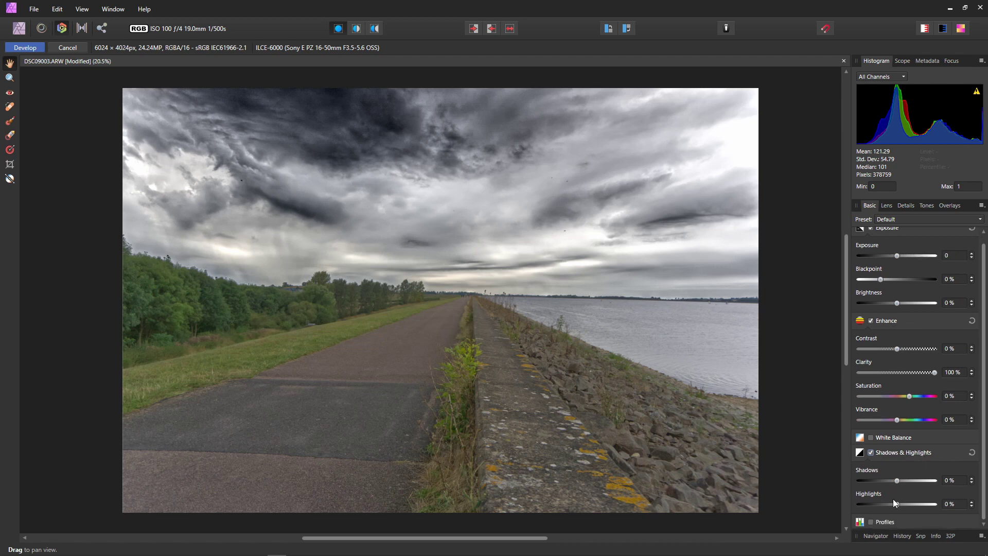
{"action": "mouse_move", "coordinate": [896, 505]}
{"action": "left_mouse_down"}
{"action": "mouse_move", "coordinate": [878, 513]}
{"action": "mouse_move", "coordinate": [882, 505]}
{"action": "left_mouse_up"}
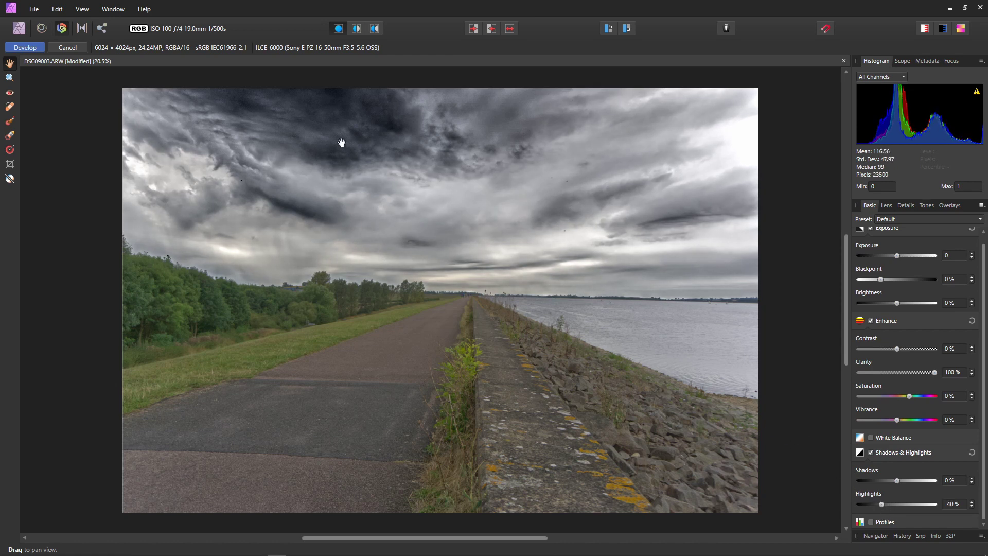
{"action": "left_click", "coordinate": [23, 47]}
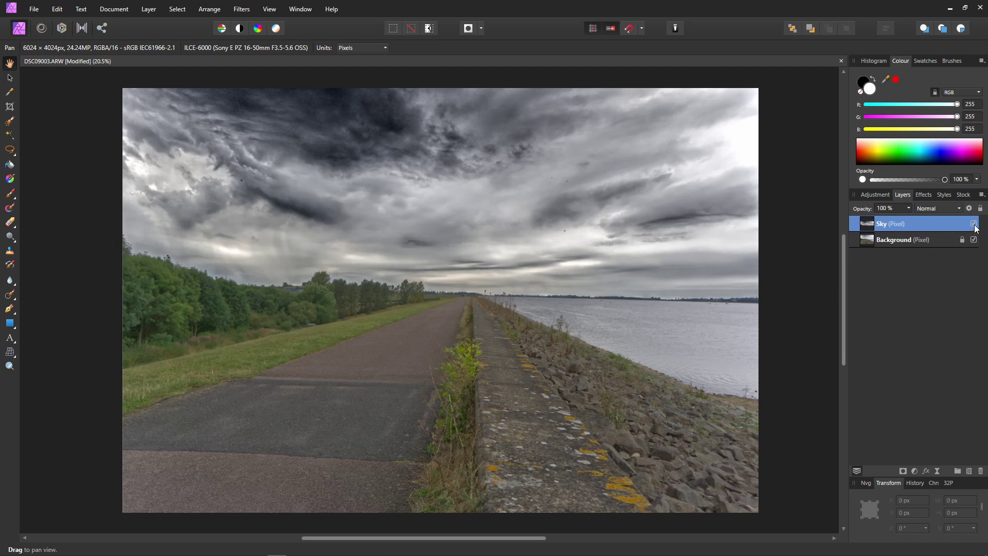
Step: Toggle the Sky layer on and off to compare it with the original photo
{"action": "left_click", "coordinate": [974, 224]}
{"action": "left_click", "coordinate": [973, 224]}
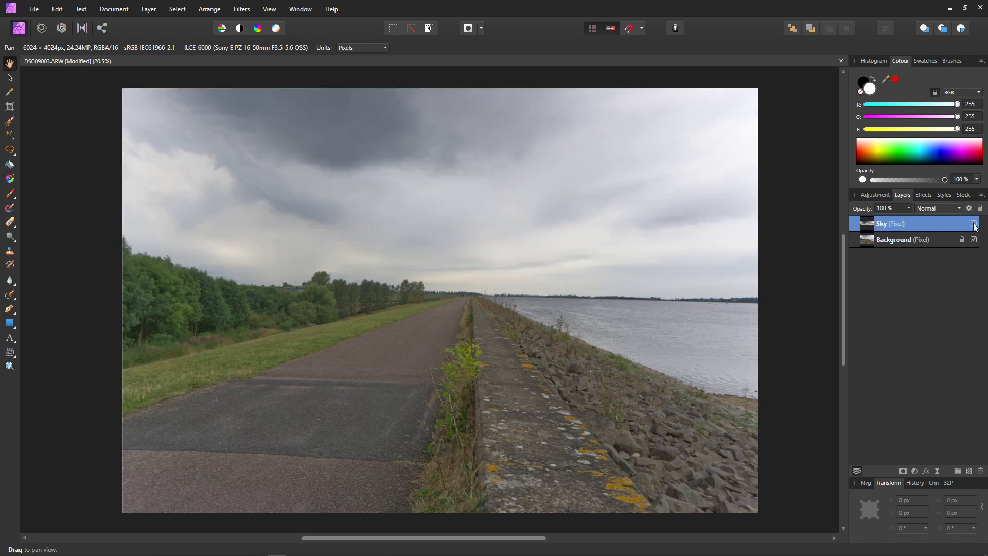
{"action": "left_click", "coordinate": [973, 223]}
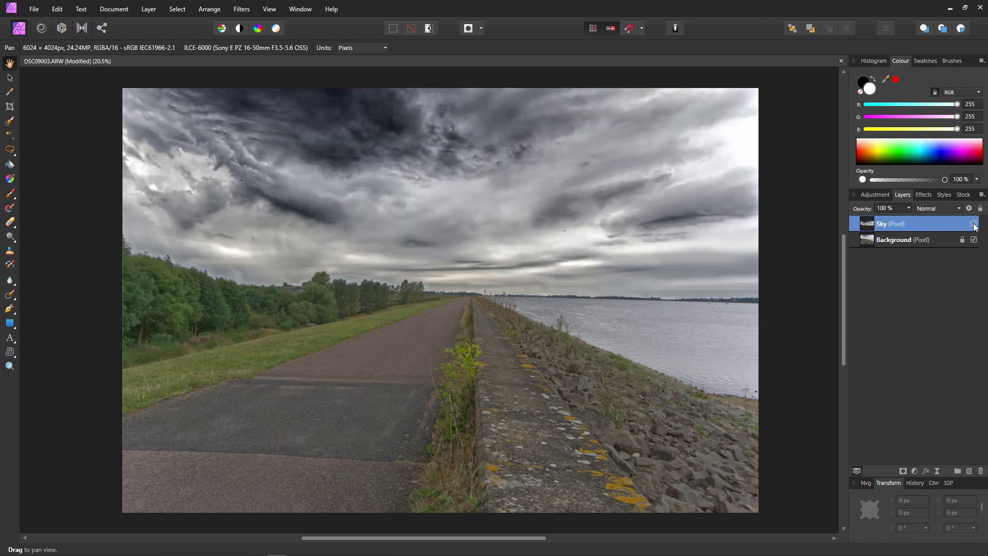
{"action": "left_click", "coordinate": [974, 223]}
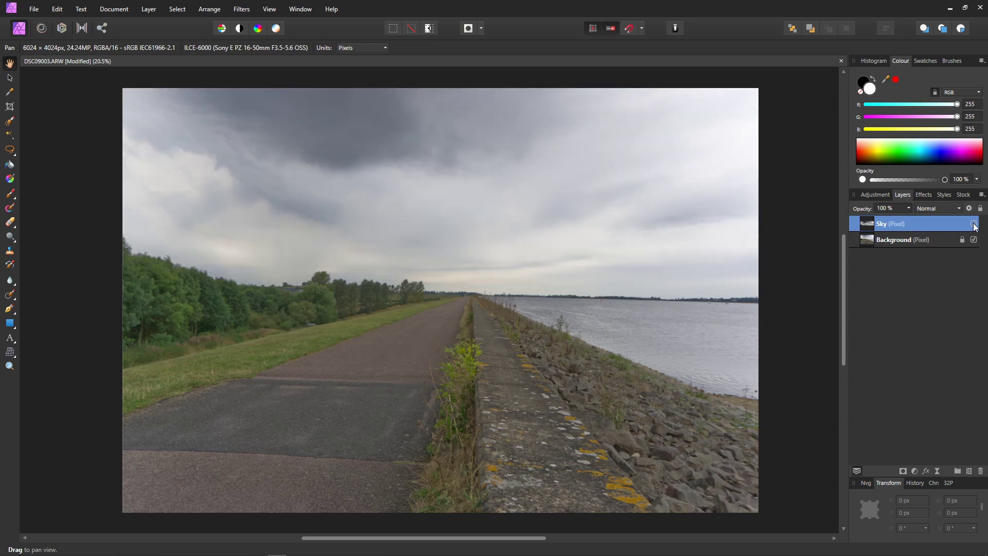
{"action": "left_click", "coordinate": [973, 223]}
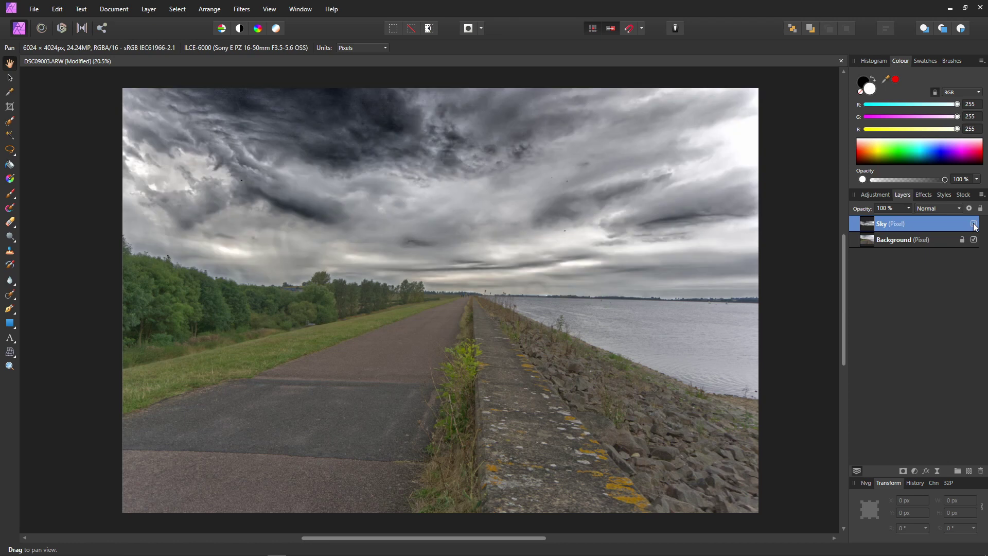
Step: Try a lower Sky layer opacity, then return it to 100%
{"action": "left_click", "coordinate": [908, 208]}
{"action": "left_click_drag", "start_coordinate": [908, 219], "coordinate": [886, 231]}
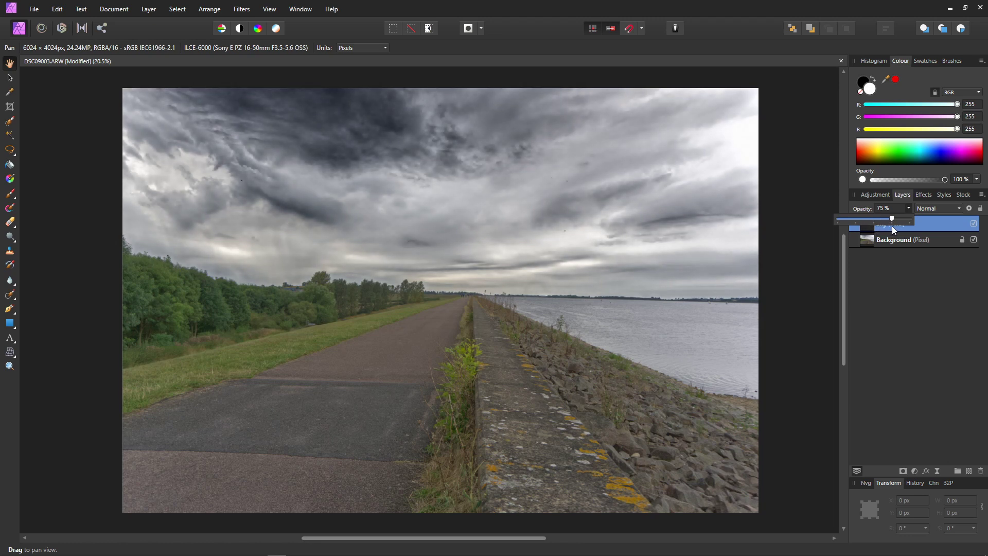
{"action": "left_click_drag", "start_coordinate": [892, 226], "coordinate": [916, 229]}
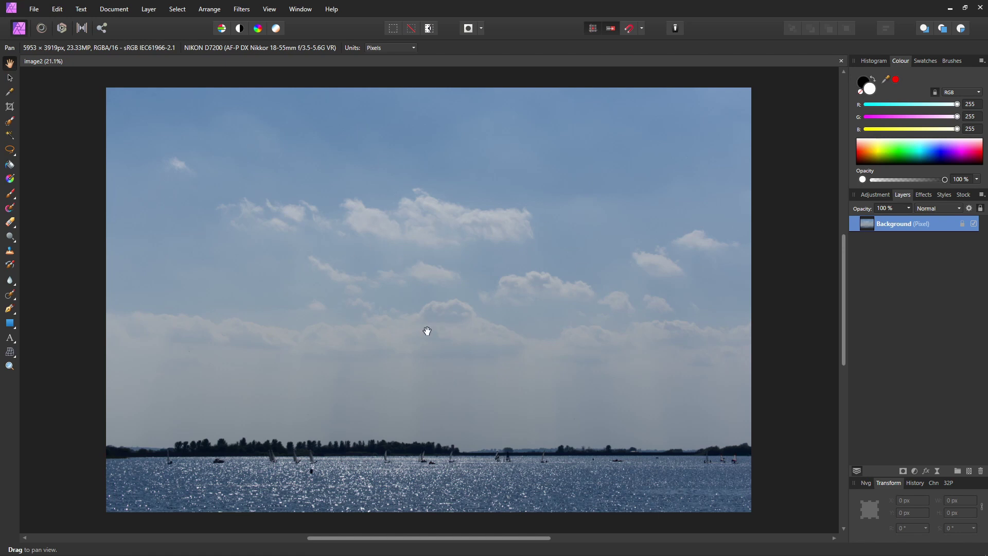
Step: Paint a selection over the lake photo's sky and duplicate it to a new layer with Ctrl+J
{"action": "left_click", "coordinate": [9, 121]}
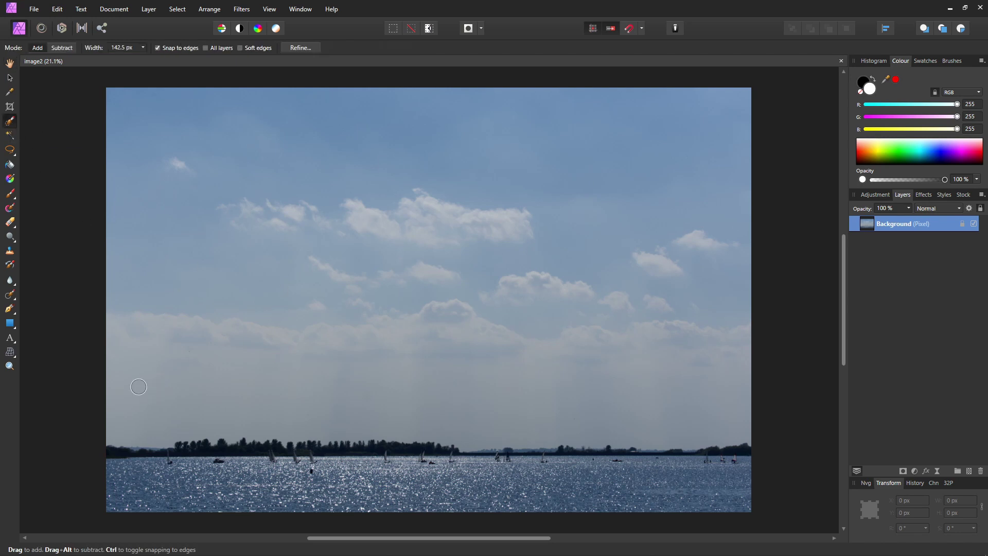
{"action": "mouse_move", "coordinate": [137, 401]}
{"action": "left_mouse_down"}
{"action": "mouse_move", "coordinate": [185, 412]}
{"action": "mouse_move", "coordinate": [152, 408]}
{"action": "mouse_move", "coordinate": [653, 406]}
{"action": "mouse_move", "coordinate": [710, 404]}
{"action": "mouse_move", "coordinate": [720, 383]}
{"action": "left_mouse_up"}
{"action": "mouse_move", "coordinate": [719, 302]}
{"action": "left_mouse_down"}
{"action": "mouse_move", "coordinate": [713, 195]}
{"action": "mouse_move", "coordinate": [722, 110]}
{"action": "mouse_move", "coordinate": [231, 129]}
{"action": "mouse_move", "coordinate": [137, 120]}
{"action": "mouse_move", "coordinate": [138, 367]}
{"action": "mouse_move", "coordinate": [165, 375]}
{"action": "mouse_move", "coordinate": [518, 356]}
{"action": "mouse_move", "coordinate": [642, 337]}
{"action": "mouse_move", "coordinate": [650, 179]}
{"action": "mouse_move", "coordinate": [530, 171]}
{"action": "mouse_move", "coordinate": [298, 188]}
{"action": "mouse_move", "coordinate": [232, 219]}
{"action": "mouse_move", "coordinate": [213, 307]}
{"action": "mouse_move", "coordinate": [577, 294]}
{"action": "mouse_move", "coordinate": [588, 240]}
{"action": "mouse_move", "coordinate": [291, 222]}
{"action": "mouse_move", "coordinate": [239, 177]}
{"action": "mouse_move", "coordinate": [183, 267]}
{"action": "mouse_move", "coordinate": [192, 312]}
{"action": "left_mouse_up"}
{"action": "key", "text": "ctrl+j"}
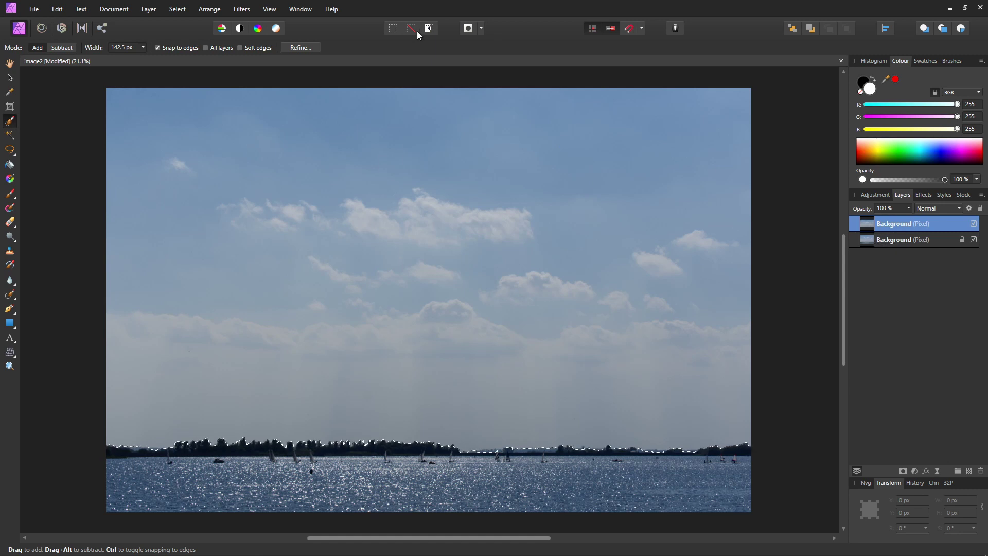
Step: Tone-map the lake sky at 0% Tone Compression, 98% Local Contrast, -0.803 exposure, then apply
{"action": "left_click", "coordinate": [81, 29]}
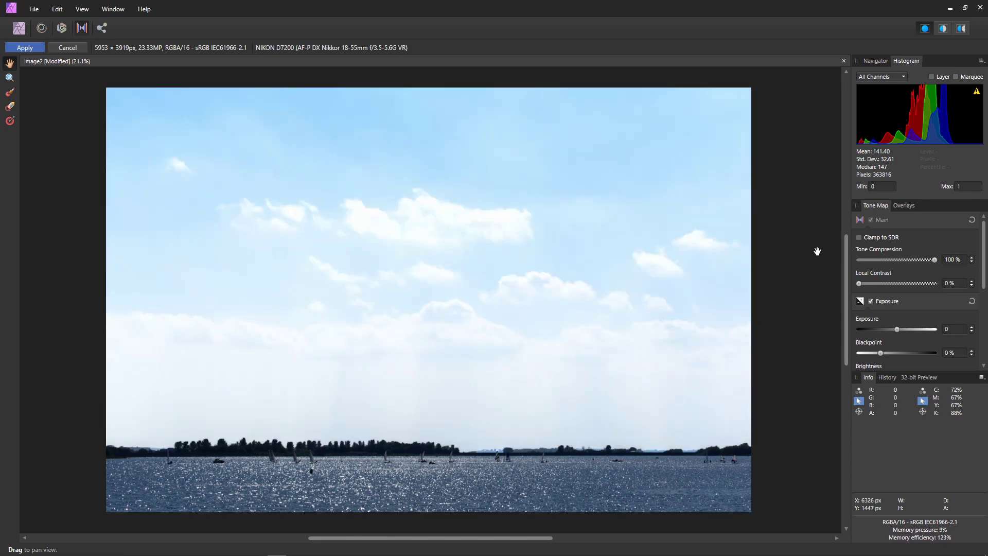
{"action": "left_click_drag", "start_coordinate": [864, 260], "coordinate": [934, 282]}
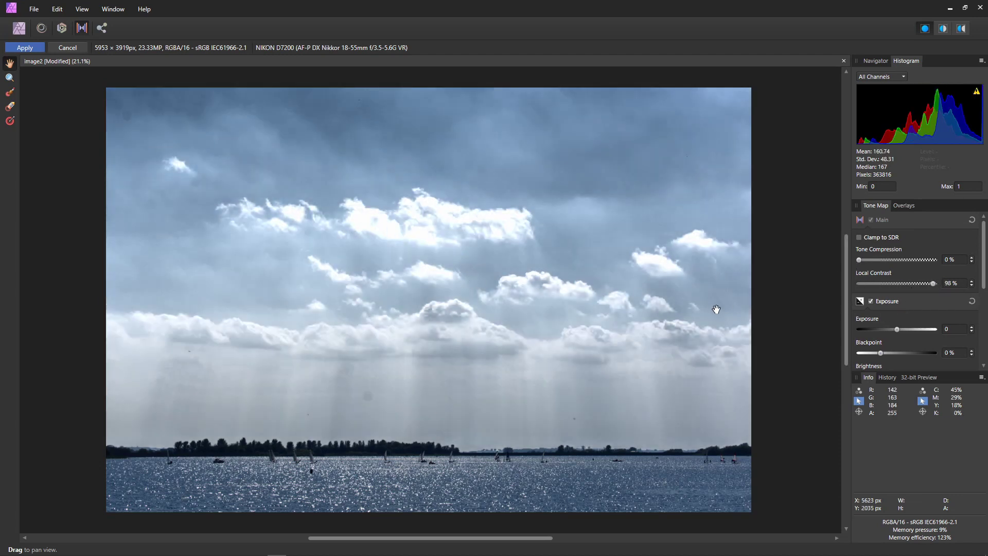
{"action": "left_click_drag", "start_coordinate": [896, 330], "coordinate": [881, 335]}
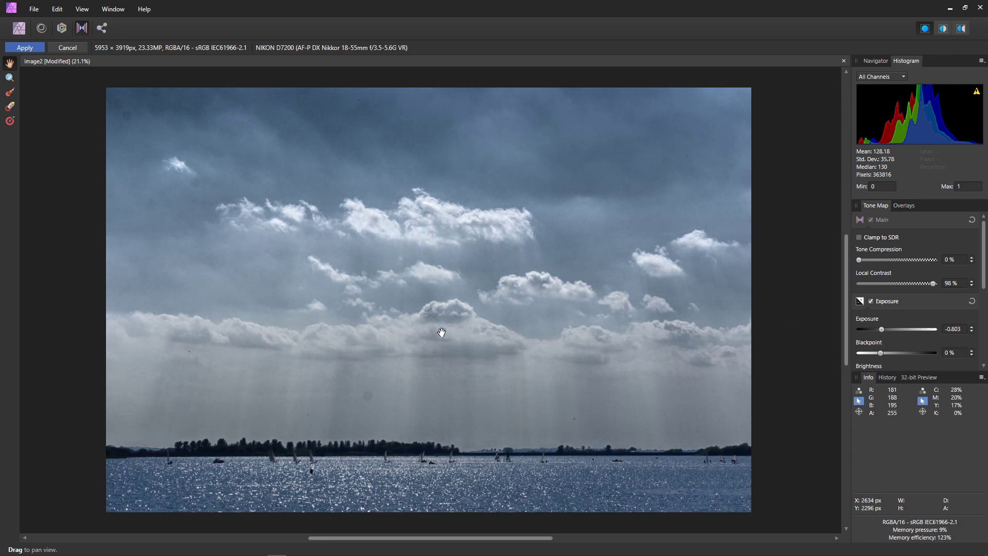
{"action": "left_click", "coordinate": [24, 48]}
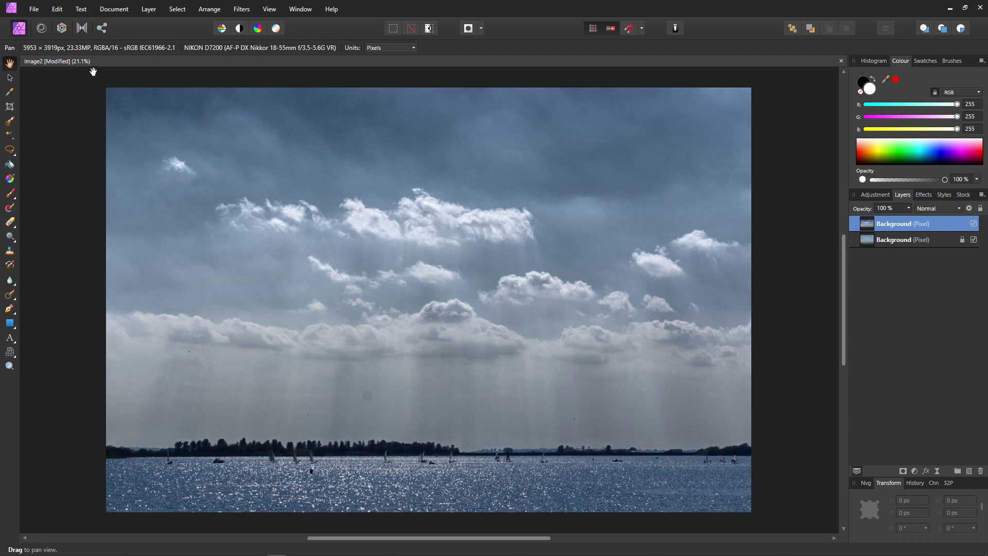
Step: Develop the lake sky layer with Clarity 68%, Exposure -0.152 and Blackpoint 10%
{"action": "left_click", "coordinate": [61, 28]}
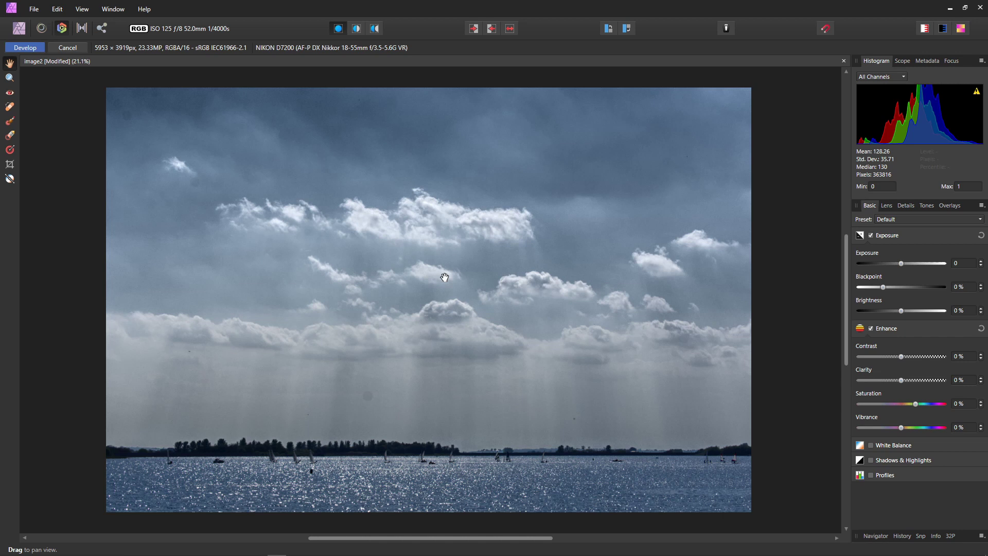
{"action": "left_click_drag", "start_coordinate": [902, 380], "coordinate": [924, 387]}
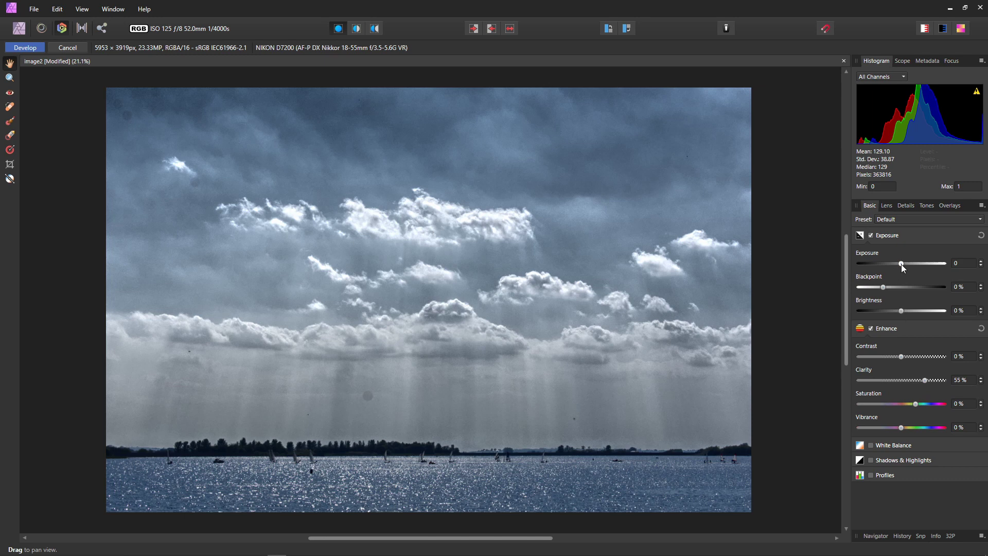
{"action": "left_click_drag", "start_coordinate": [900, 264], "coordinate": [899, 265]}
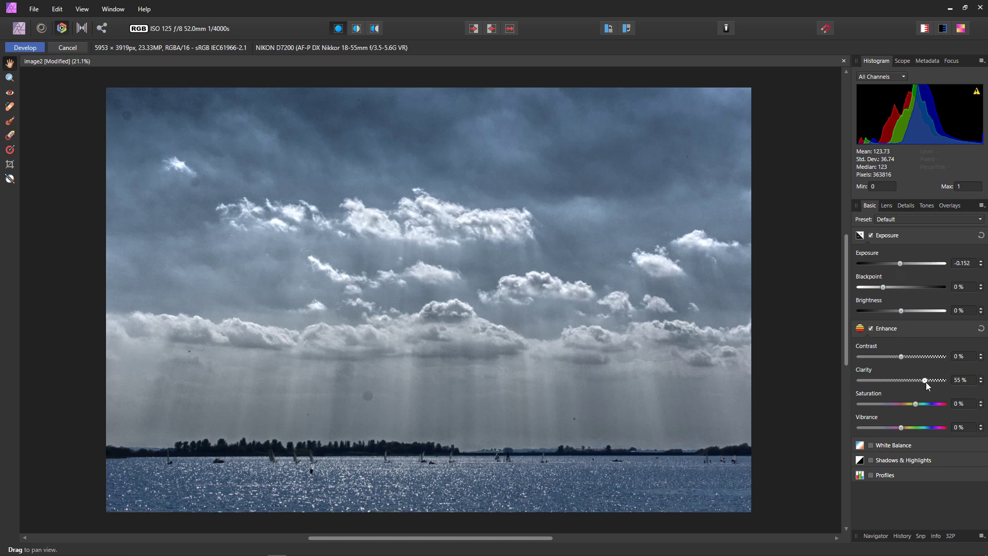
{"action": "left_click_drag", "start_coordinate": [925, 382], "coordinate": [930, 381]}
{"action": "left_click_drag", "start_coordinate": [883, 289], "coordinate": [910, 297]}
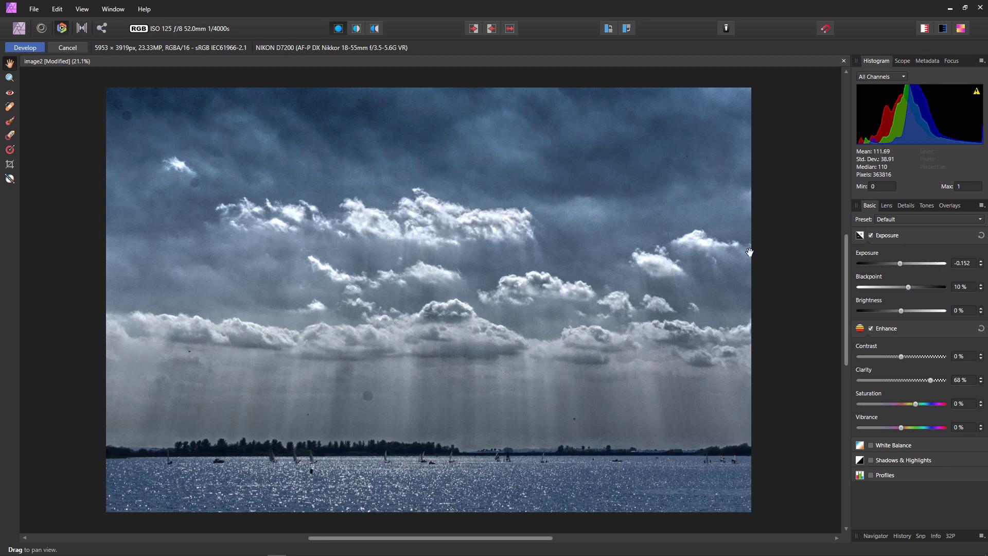
{"action": "left_click", "coordinate": [25, 48]}
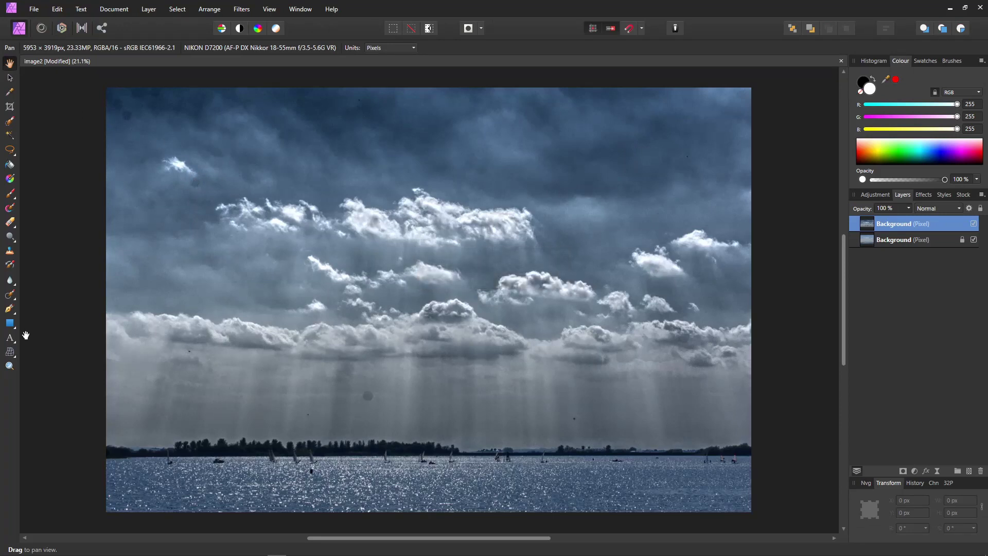
Step: Inpaint the dust spots in the upper-left sky and along the top edge
{"action": "left_click", "coordinate": [10, 296]}
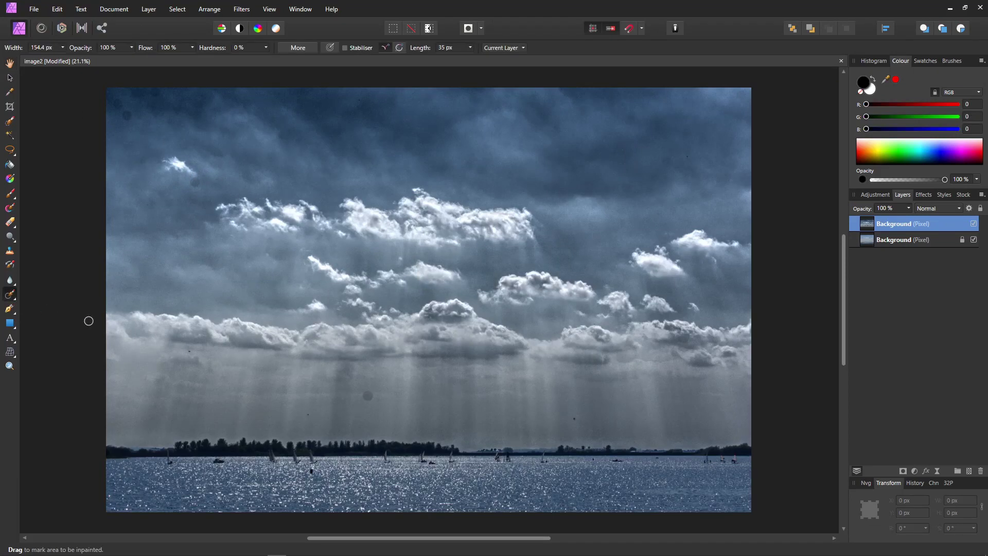
{"action": "left_click", "coordinate": [366, 396]}
{"action": "left_click", "coordinate": [192, 181]}
{"action": "left_click", "coordinate": [119, 104]}
{"action": "left_click", "coordinate": [155, 94]}
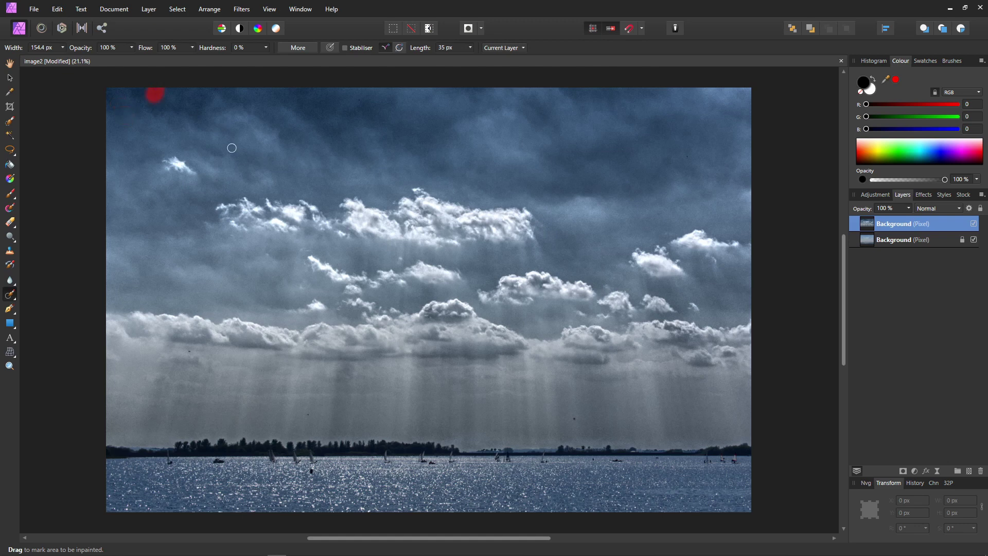
{"action": "left_click", "coordinate": [117, 106]}
{"action": "left_click_drag", "start_coordinate": [160, 95], "coordinate": [134, 94]}
Step: Inpaint the remaining dust spots in the lower-left, lower and lower-right sky
{"action": "left_click", "coordinate": [190, 350]}
{"action": "left_click", "coordinate": [307, 415]}
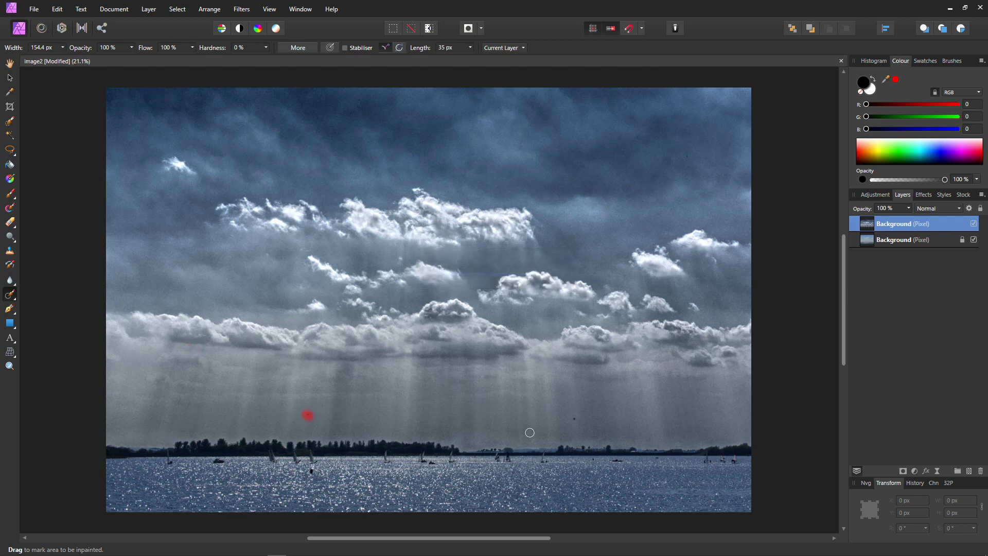
{"action": "left_click", "coordinate": [576, 420]}
{"action": "left_click", "coordinate": [974, 224]}
{"action": "left_click", "coordinate": [973, 224]}
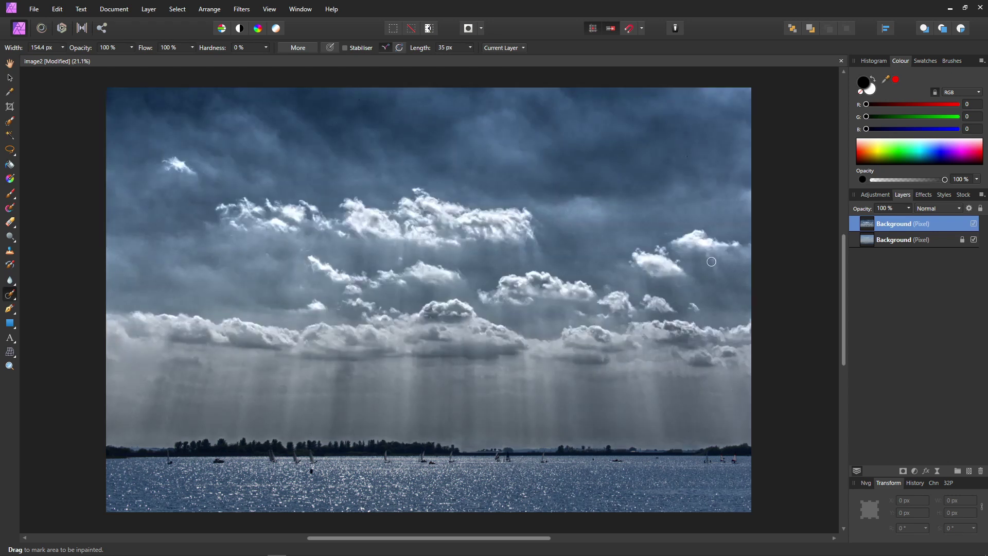